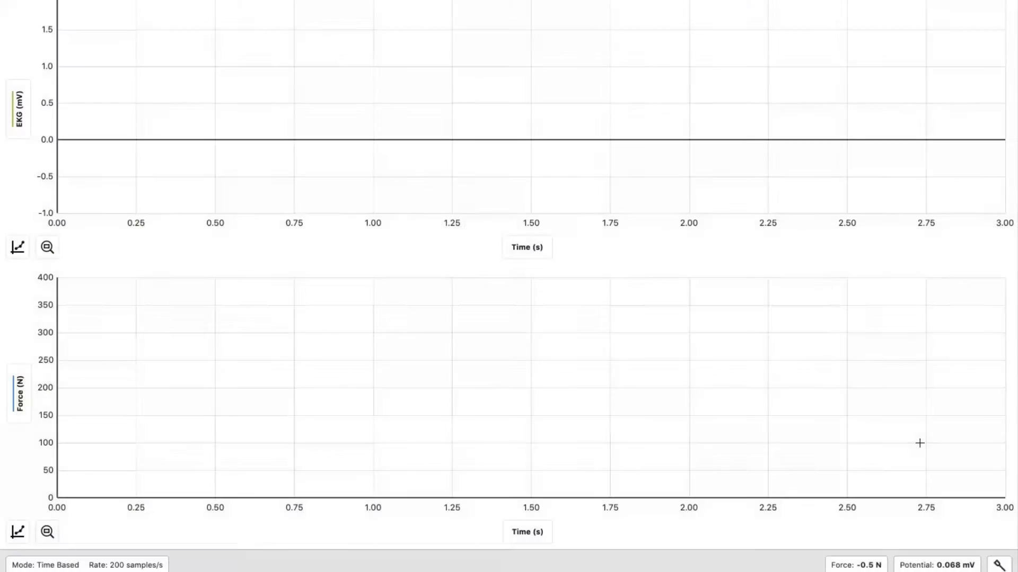
# Step: Zero the EKG sensor and the hand dynamometer so Force reads 0.0 N
pyautogui.click(937, 566)
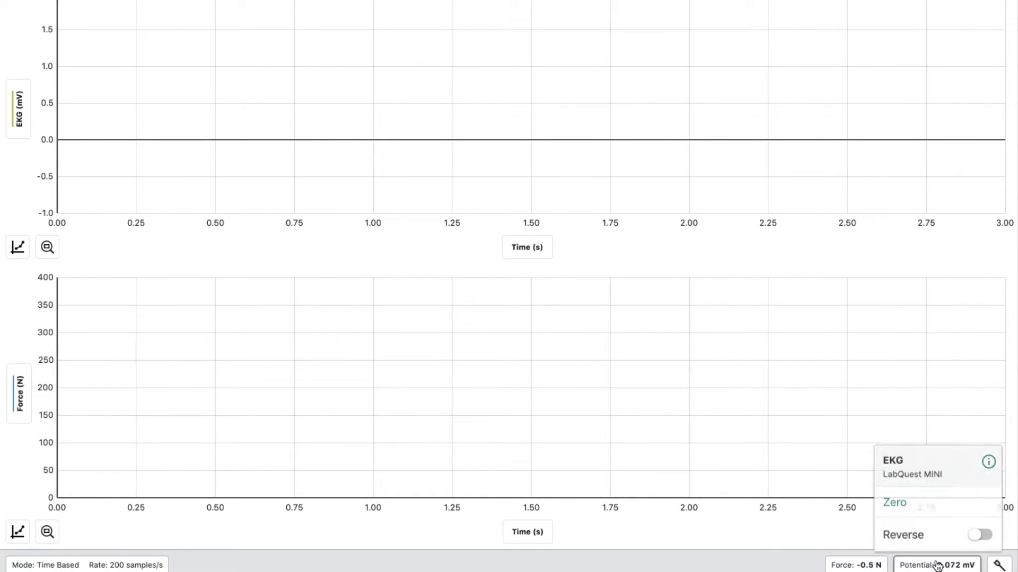
pyautogui.click(922, 495)
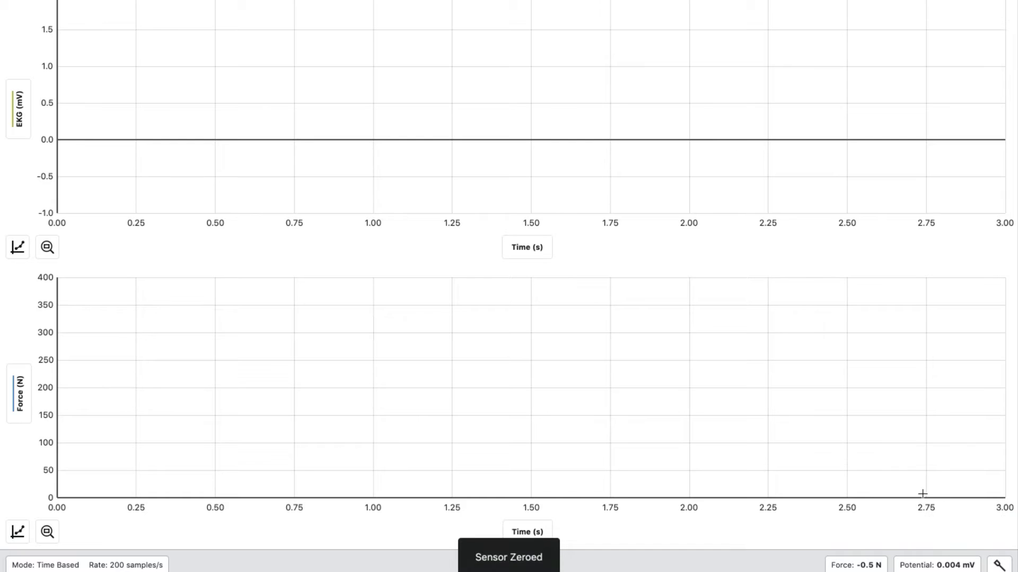
pyautogui.click(859, 566)
pyautogui.click(855, 494)
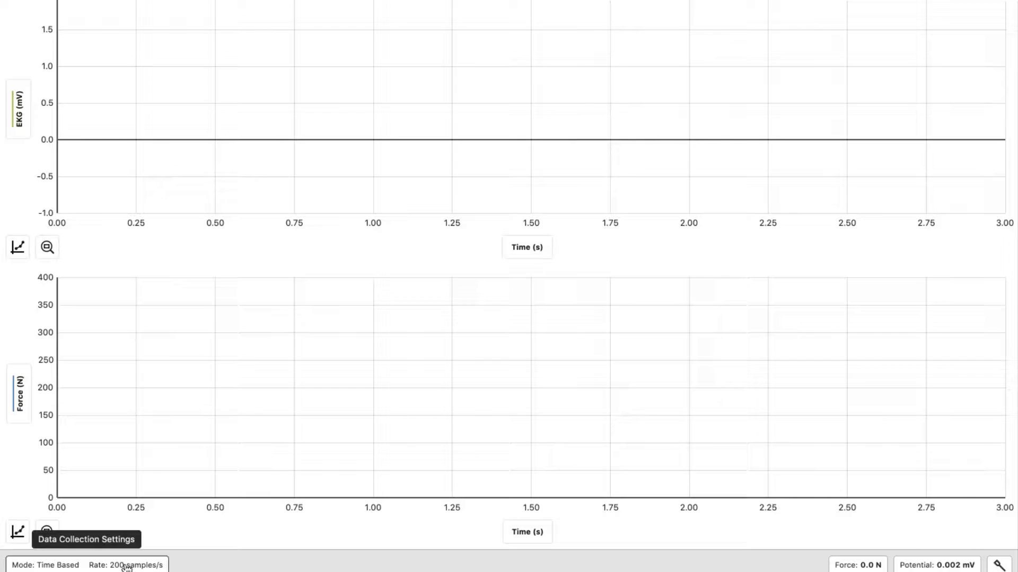
# Step: Set data collection to a rate of 100 samples/s for a 100-second duration
pyautogui.click(126, 566)
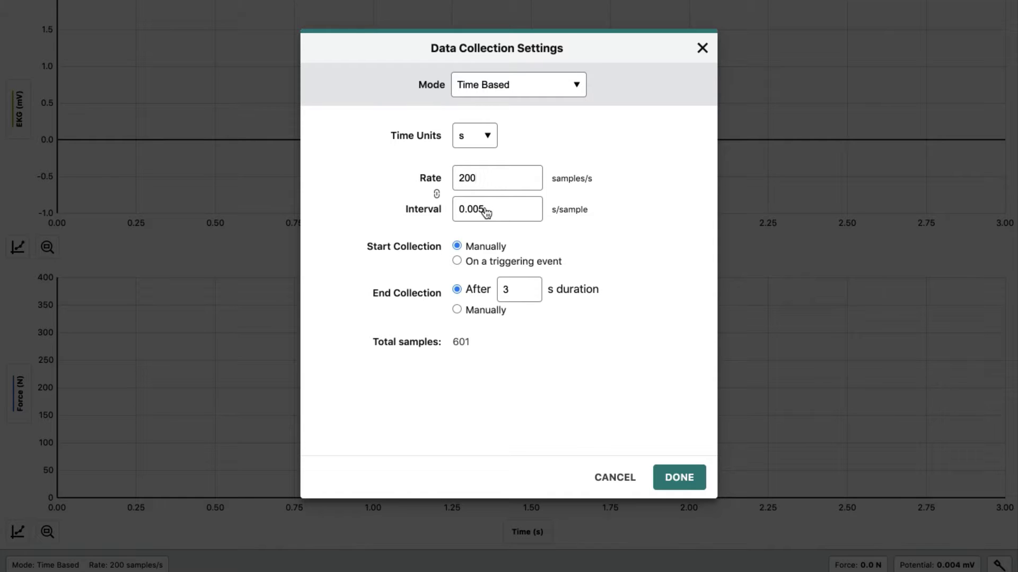
pyautogui.doubleClick(486, 179)
pyautogui.write('100')
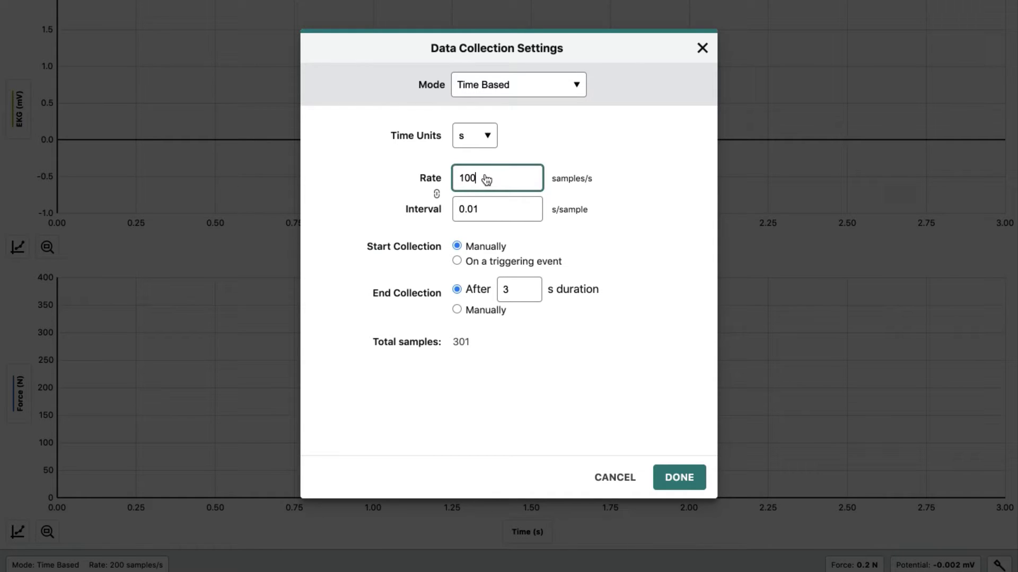
pyautogui.doubleClick(519, 291)
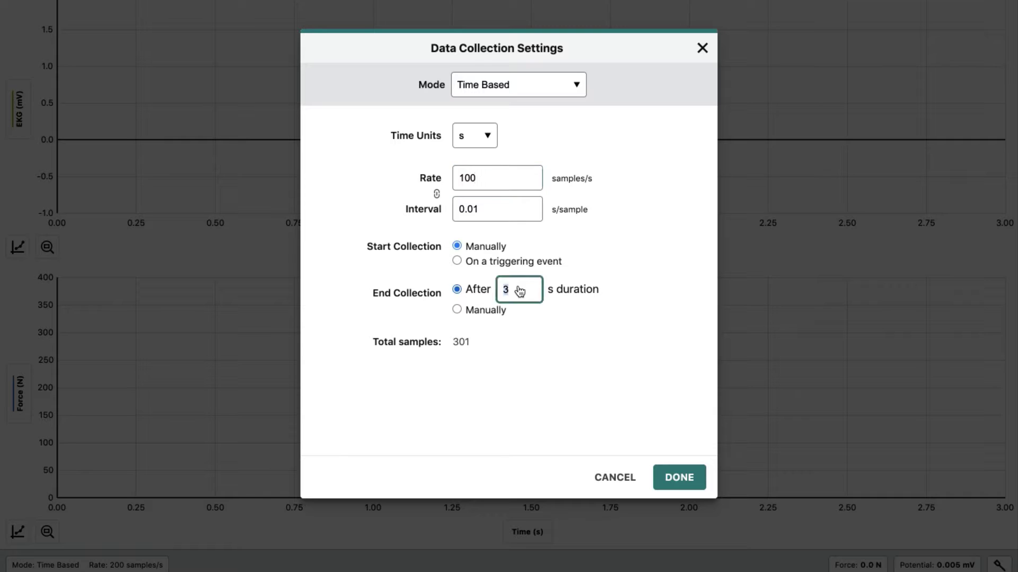
pyautogui.write('100')
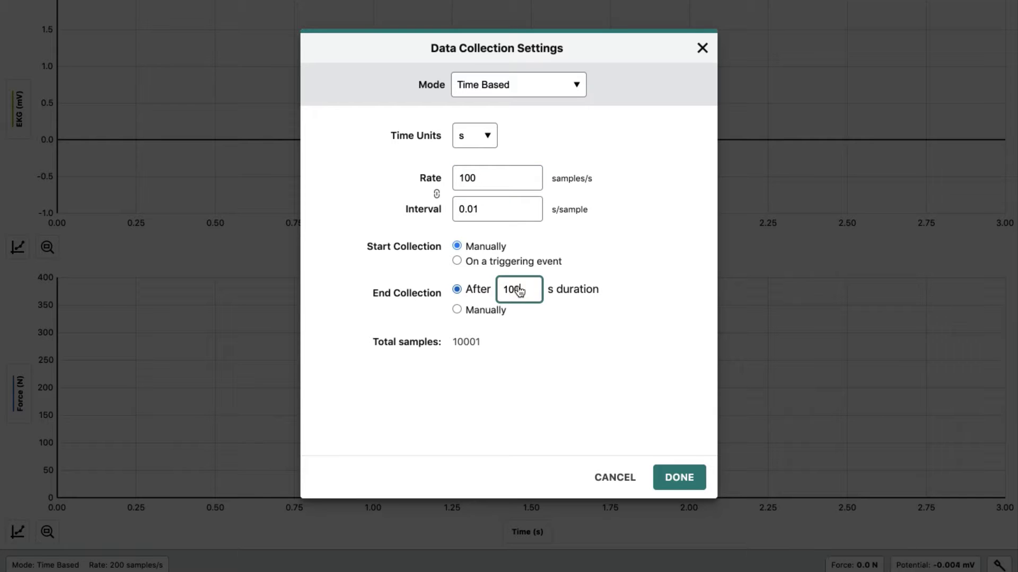
pyautogui.click(674, 477)
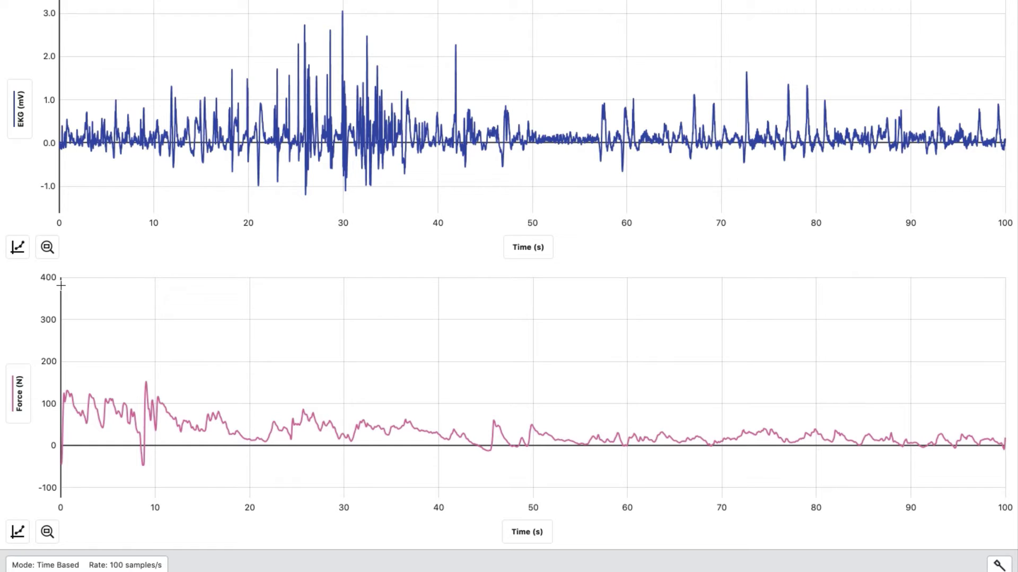
# Step: Select 0–20 s on the Force graph and view its statistics, a mean of 66.315 N
pyautogui.moveTo(60, 286); pyautogui.dragTo(250, 289)
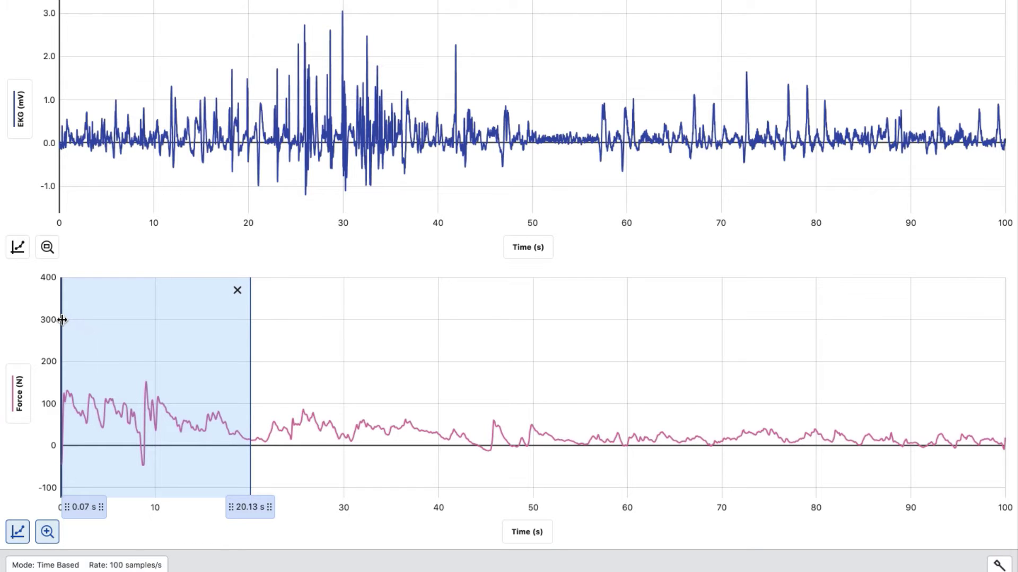
pyautogui.moveTo(62, 320); pyautogui.dragTo(59, 320)
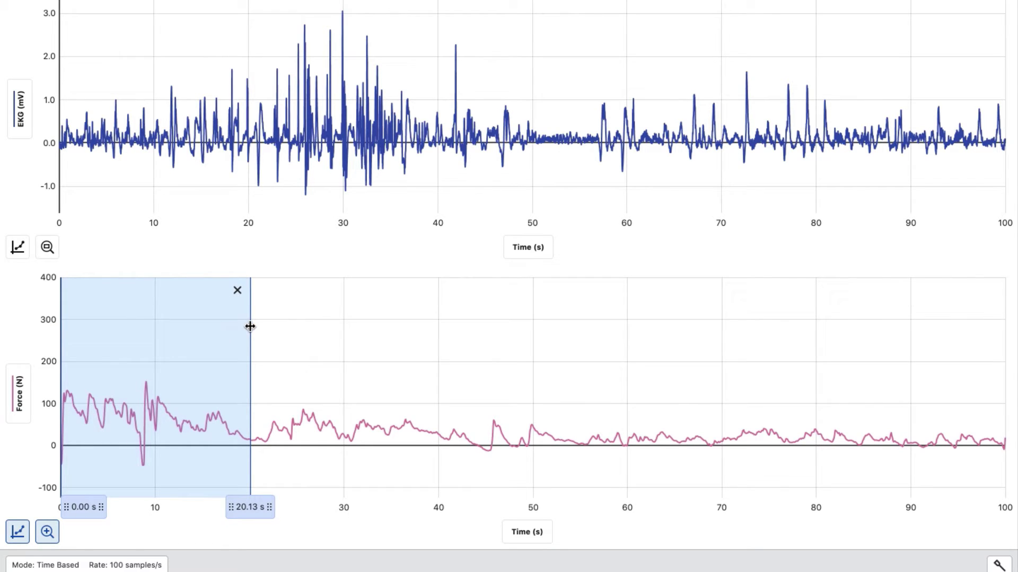
pyautogui.moveTo(247, 327); pyautogui.dragTo(249, 327)
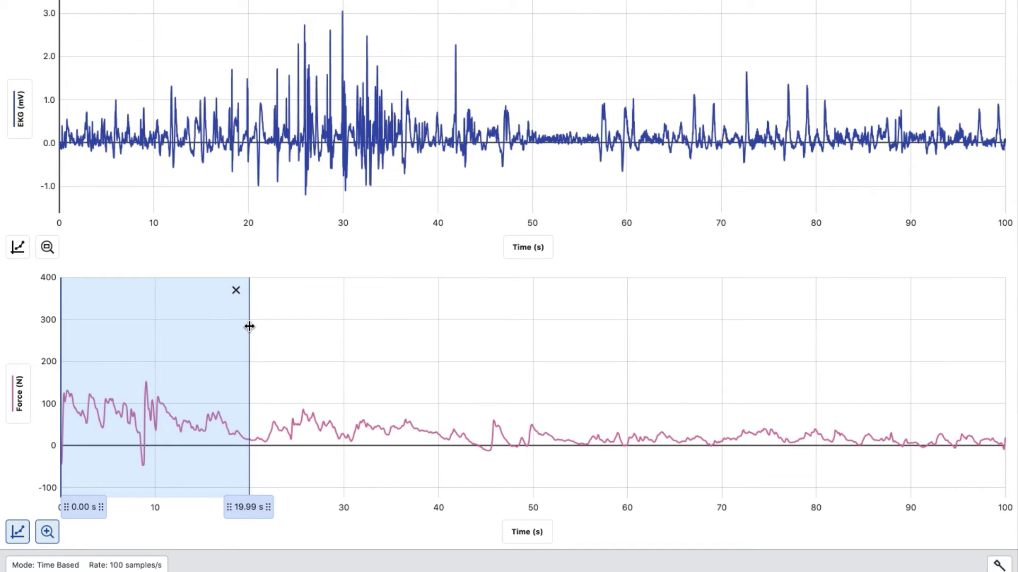
pyautogui.click(17, 532)
pyautogui.click(82, 414)
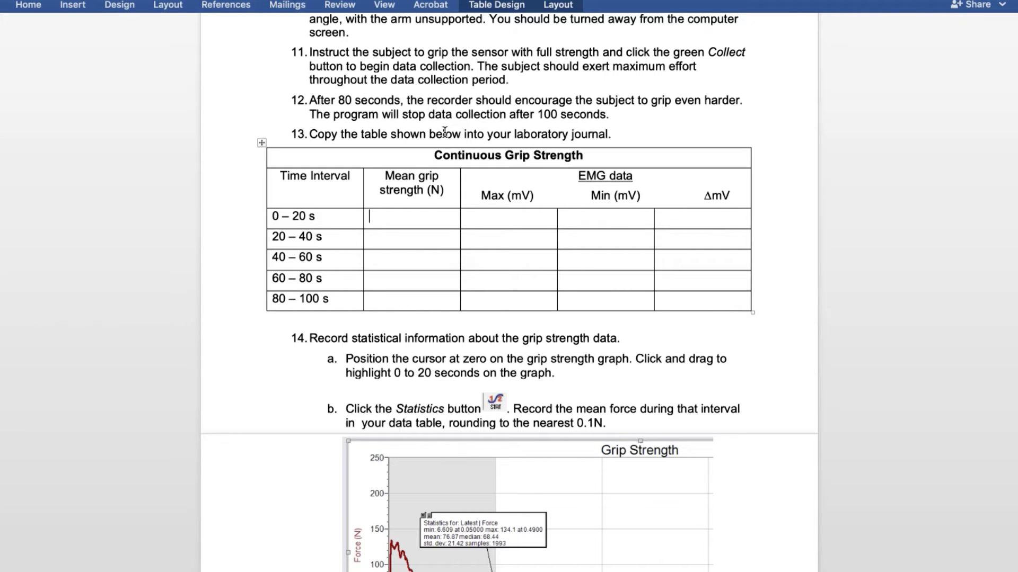
# Step: Enter 66.3 as the mean grip strength in the table's 0–20 s row
pyautogui.write('66.3')
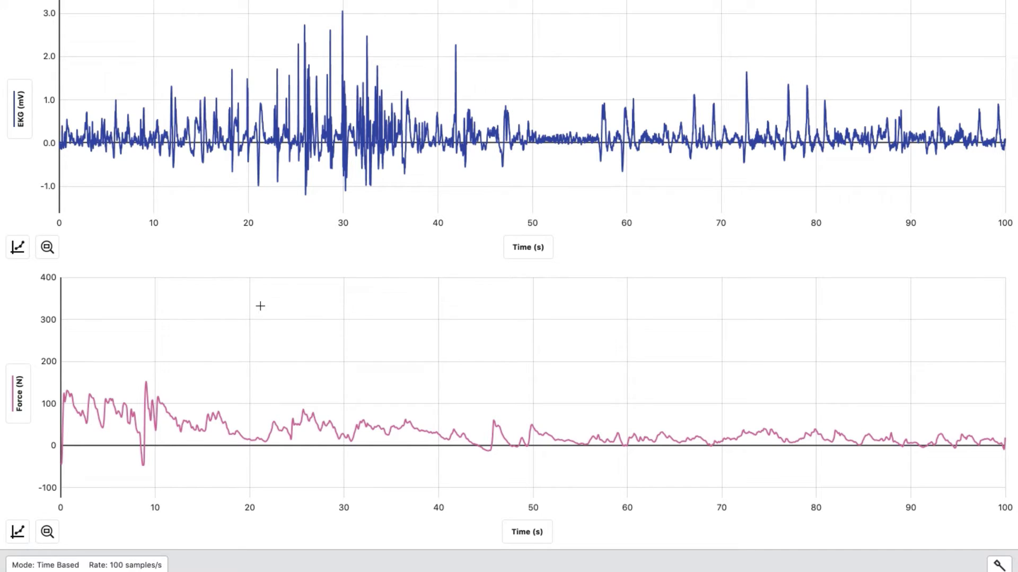
# Step: Select 20–40 s on the Force graph and view its statistics, a mean of 40.016 N
pyautogui.moveTo(249, 306); pyautogui.dragTo(439, 309)
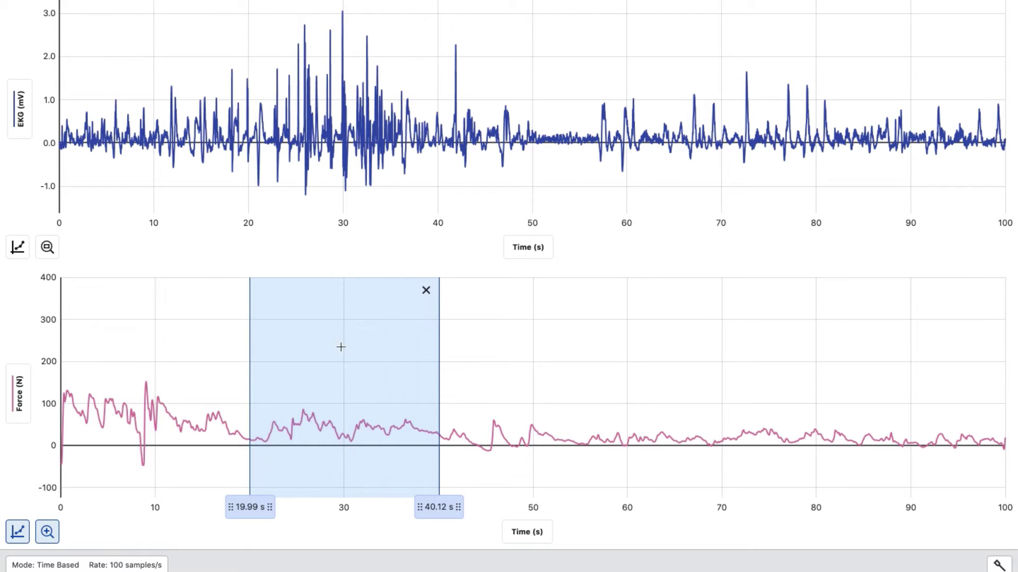
pyautogui.click(21, 533)
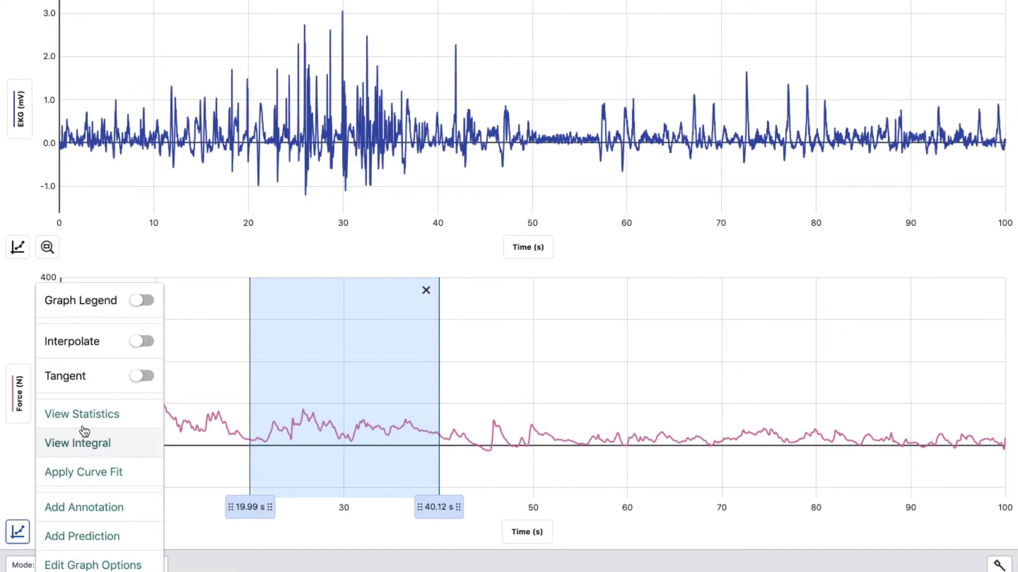
pyautogui.click(91, 415)
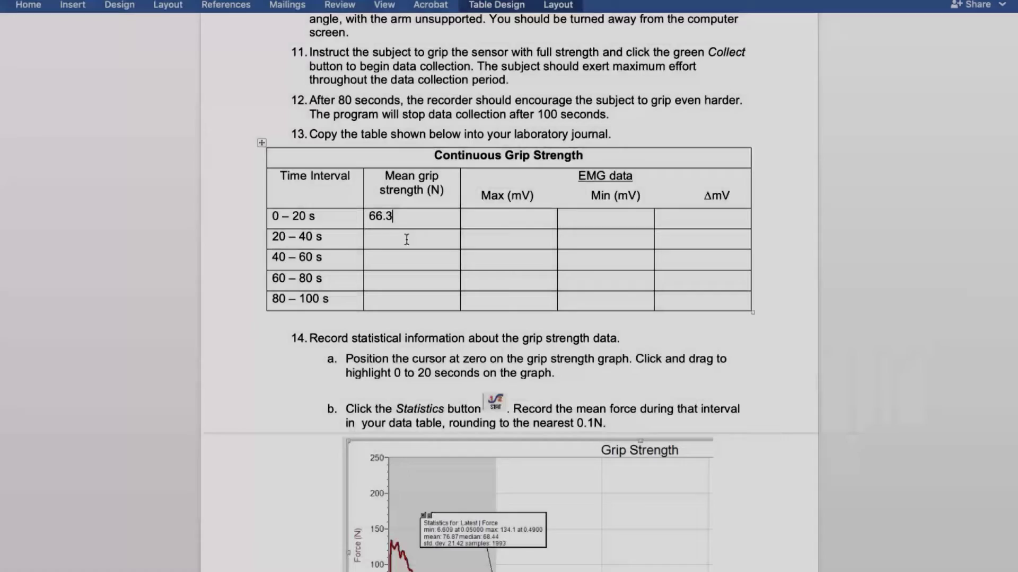
# Step: Enter 40.0 in the 20–40 s mean grip strength cell
pyautogui.click(407, 239)
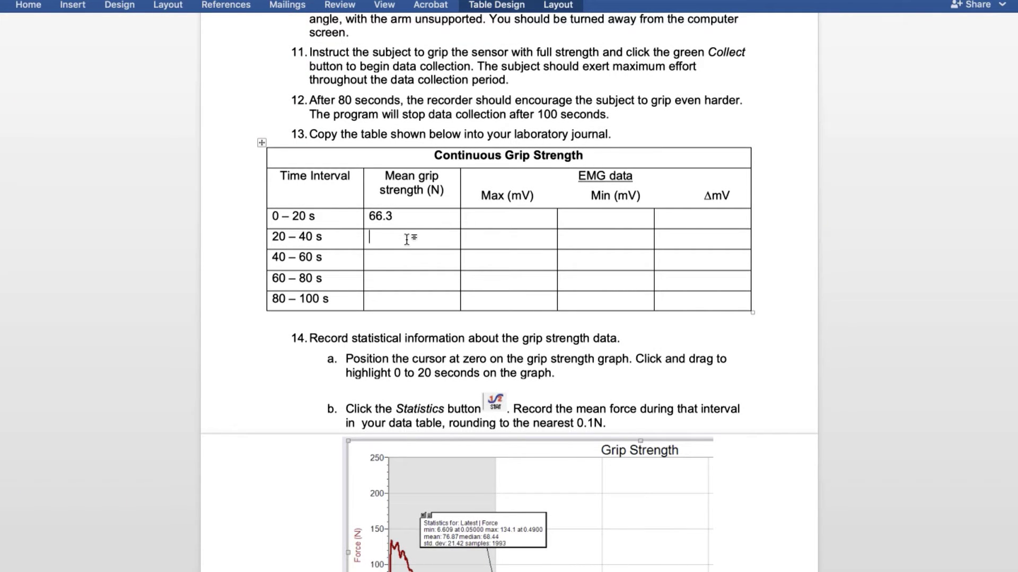
pyautogui.write('40.0')
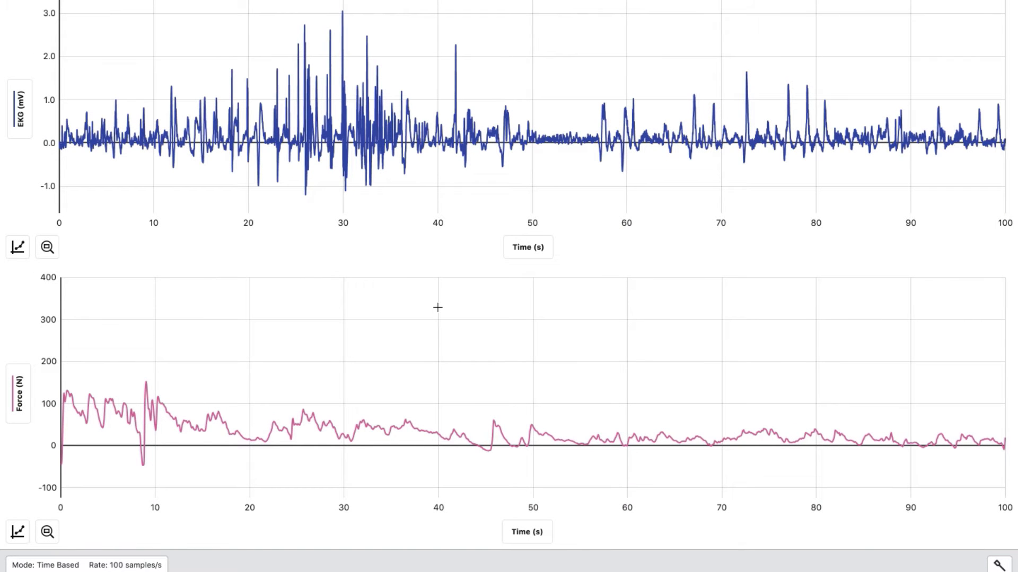
# Step: Select 40–60 s on the Force graph and view its statistics, a mean of 15.243 N
pyautogui.moveTo(437, 307); pyautogui.dragTo(627, 314)
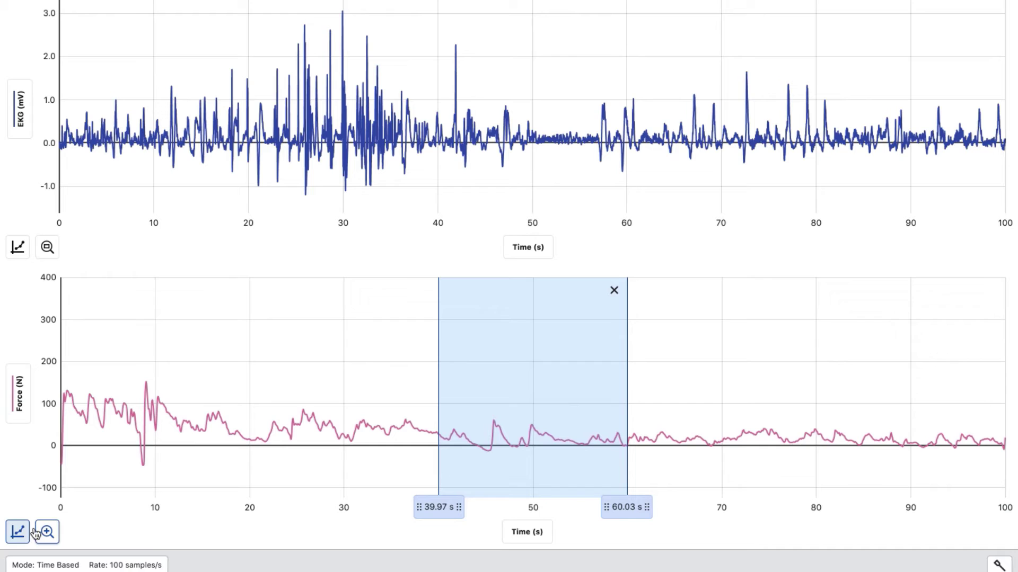
pyautogui.click(17, 532)
pyautogui.click(100, 422)
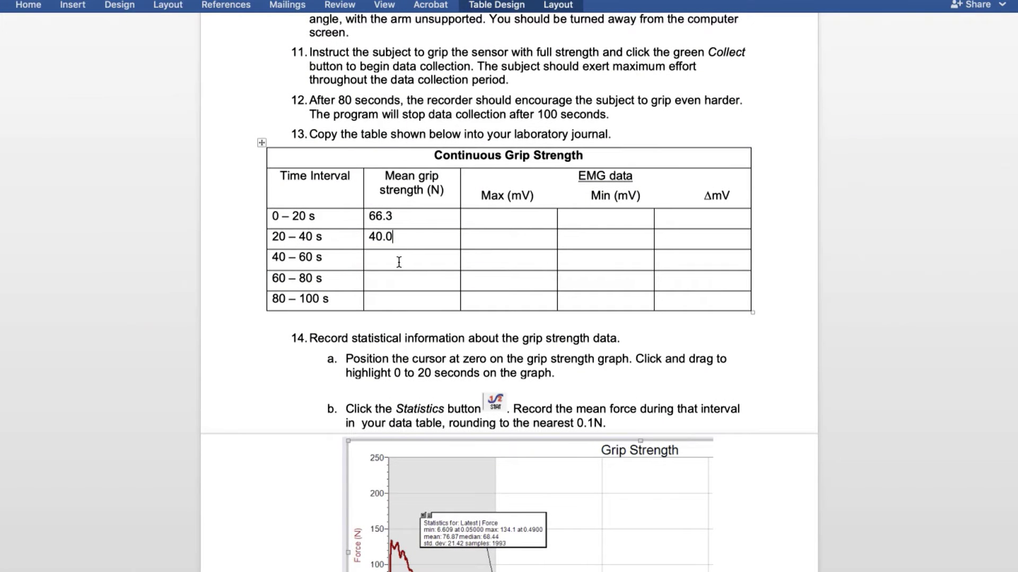
# Step: Enter 15.2 in the 40–60 s mean grip strength cell
pyautogui.click(398, 262)
pyautogui.write('15.2')
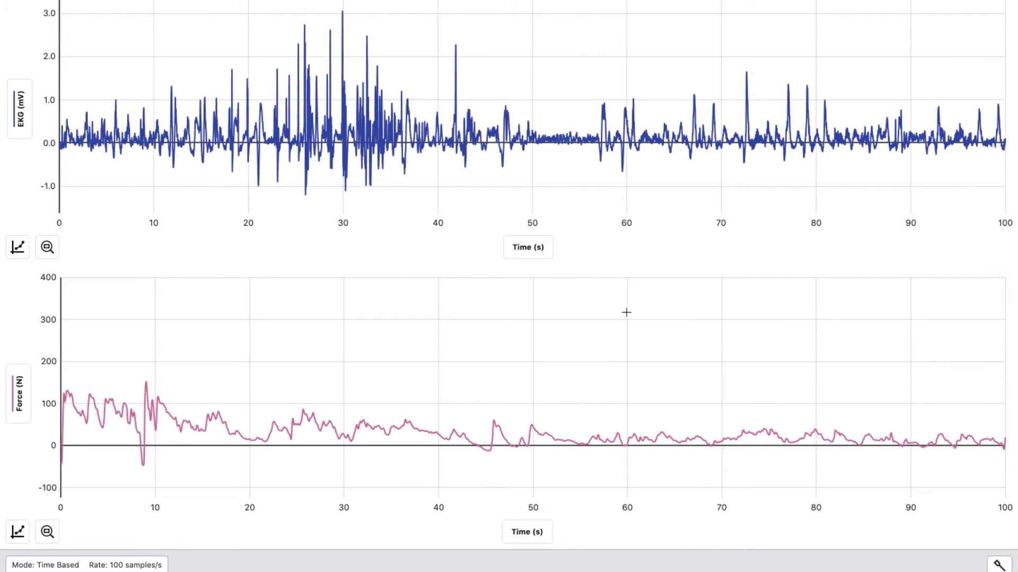
# Step: Get statistics for 60–80 s of force data (mean 19.251 N) and enter 19.3 in Word
pyautogui.moveTo(626, 313); pyautogui.dragTo(816, 316)
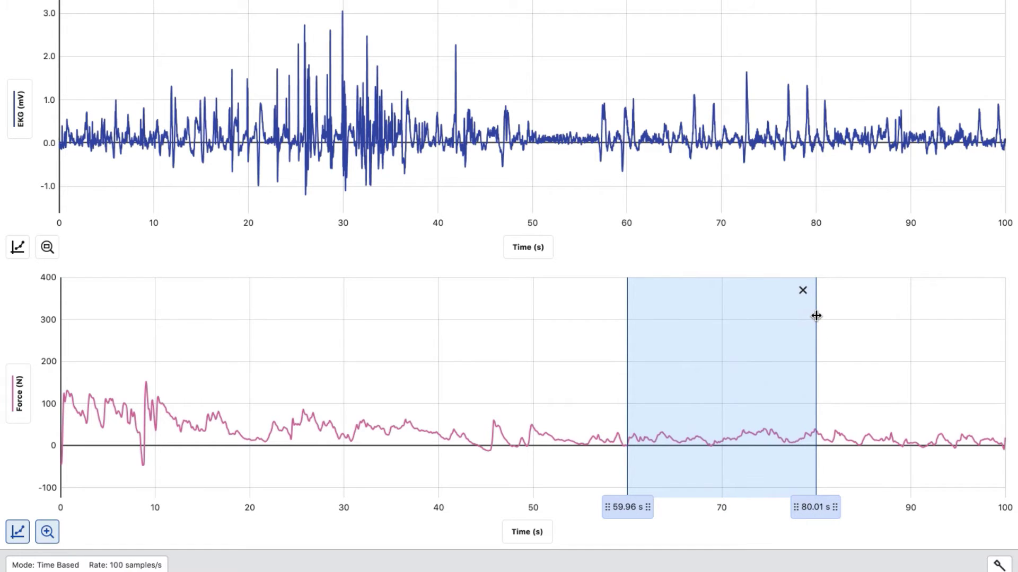
pyautogui.click(17, 531)
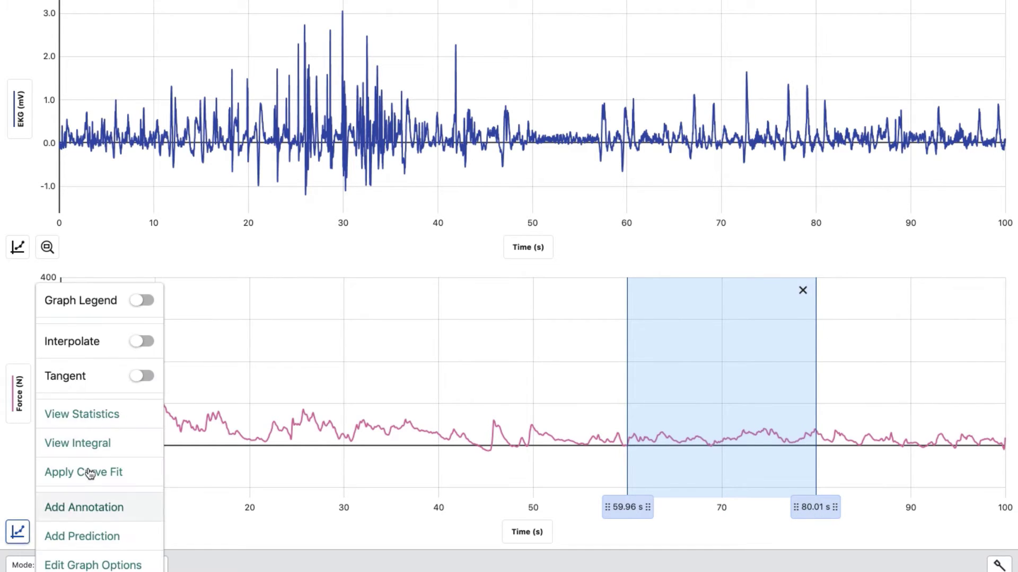
pyautogui.click(121, 415)
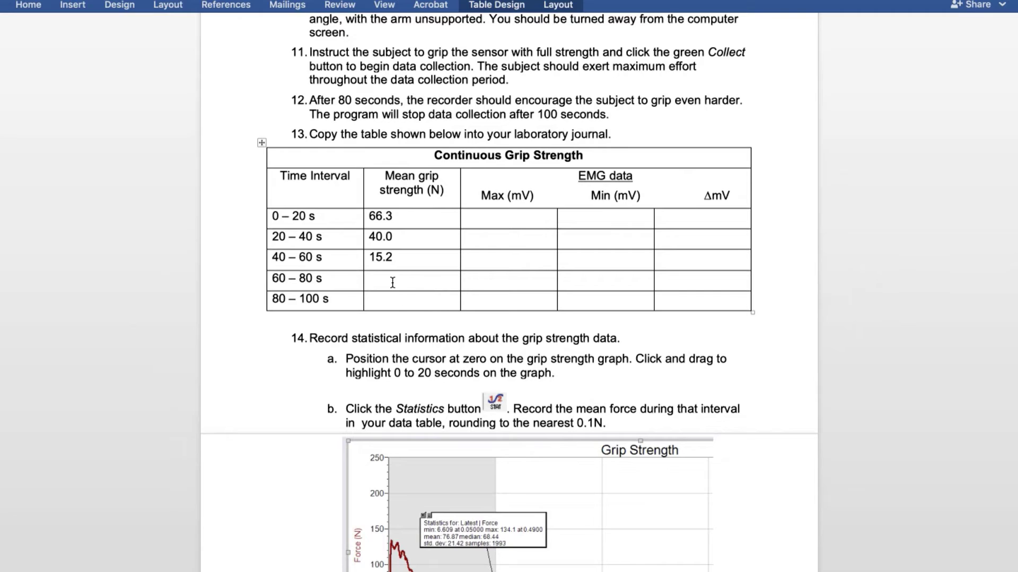
pyautogui.click(392, 283)
pyautogui.write('19.3')
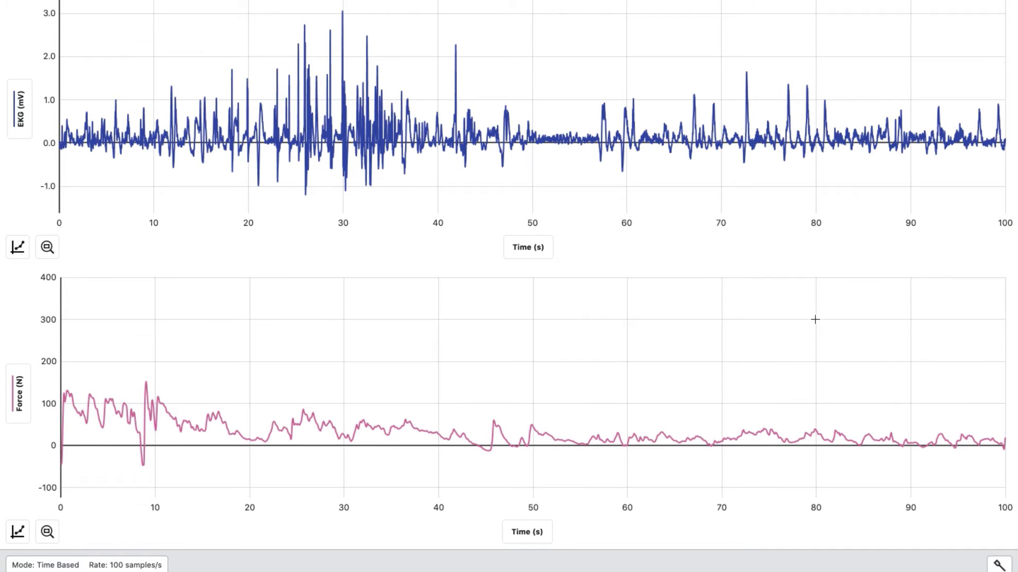
# Step: Select 80–100 s on the Force graph and view its statistics, a mean of 12.880 N
pyautogui.moveTo(815, 320); pyautogui.dragTo(1007, 316)
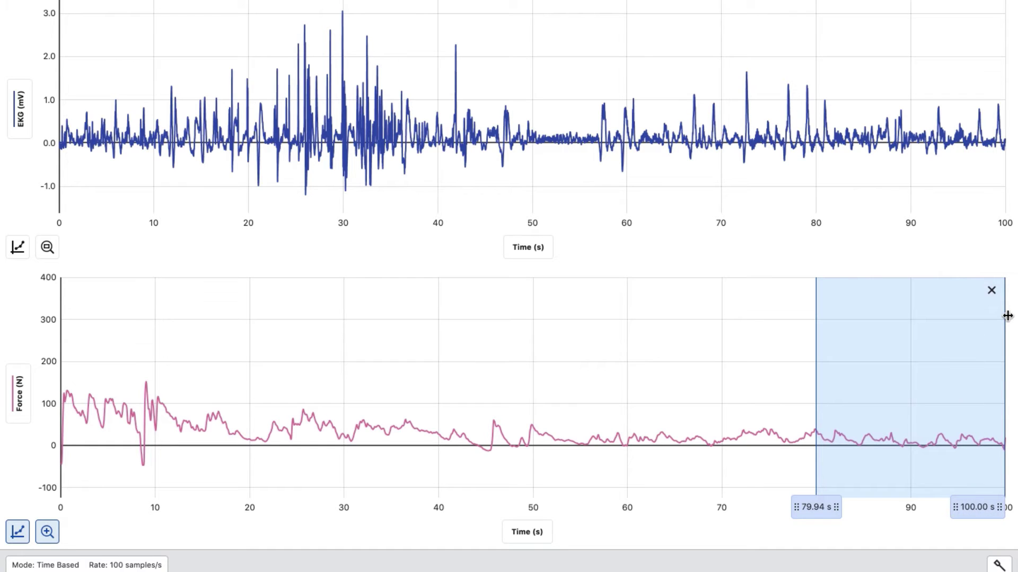
pyautogui.click(18, 531)
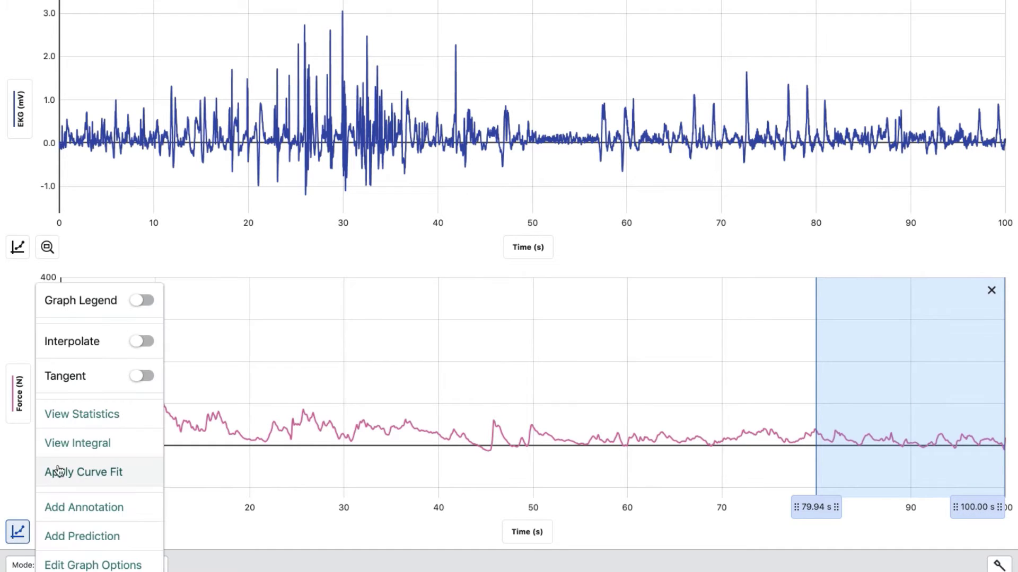
pyautogui.click(78, 415)
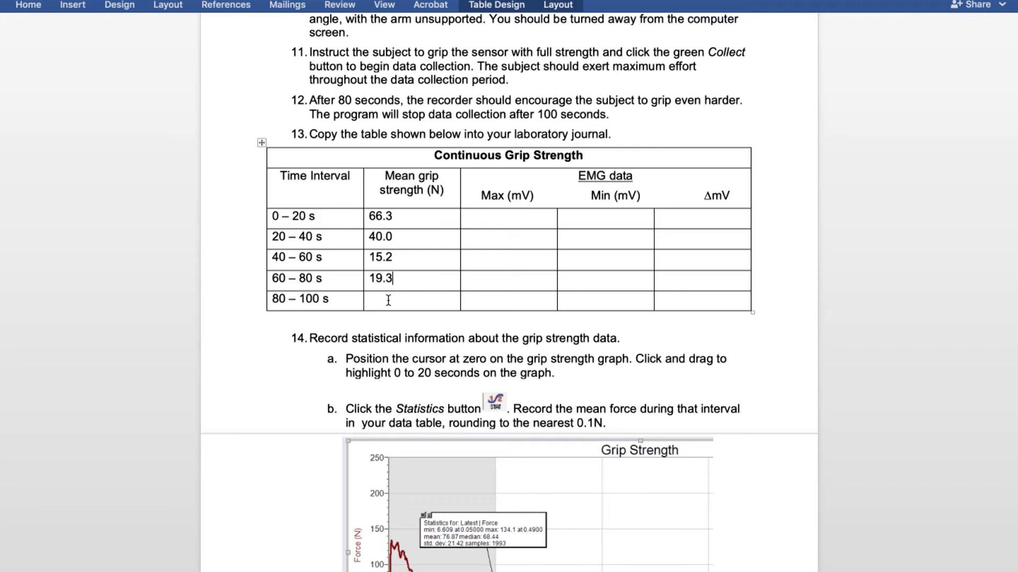
# Step: Enter 12.9 as the mean grip strength for the 80–100 s row in Word
pyautogui.click(388, 300)
pyautogui.write('12.9')
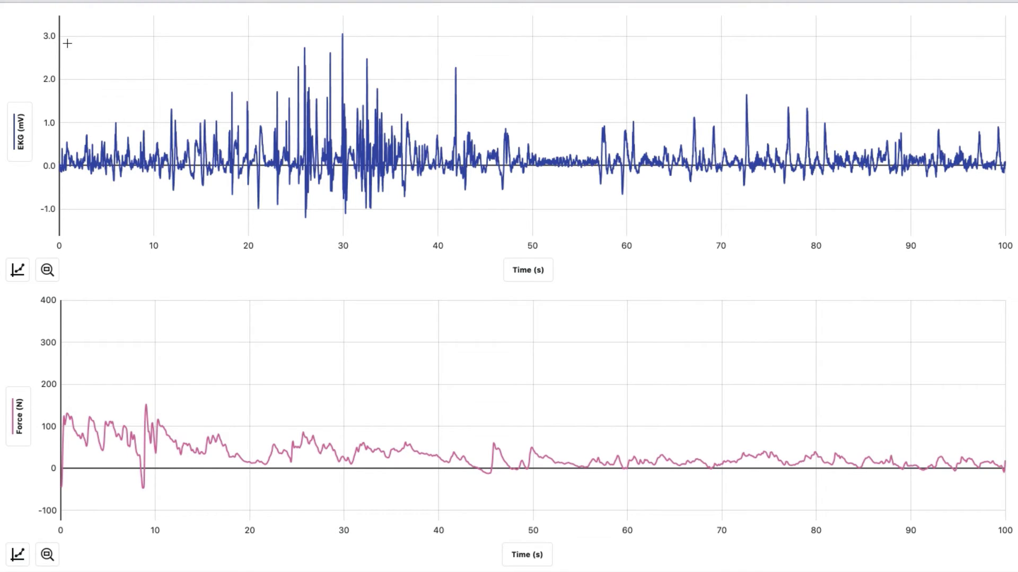
# Step: Show EKG statistics for 0–20 s, giving max 1.702 mV and min −0.662 mV
pyautogui.click(98, 43)
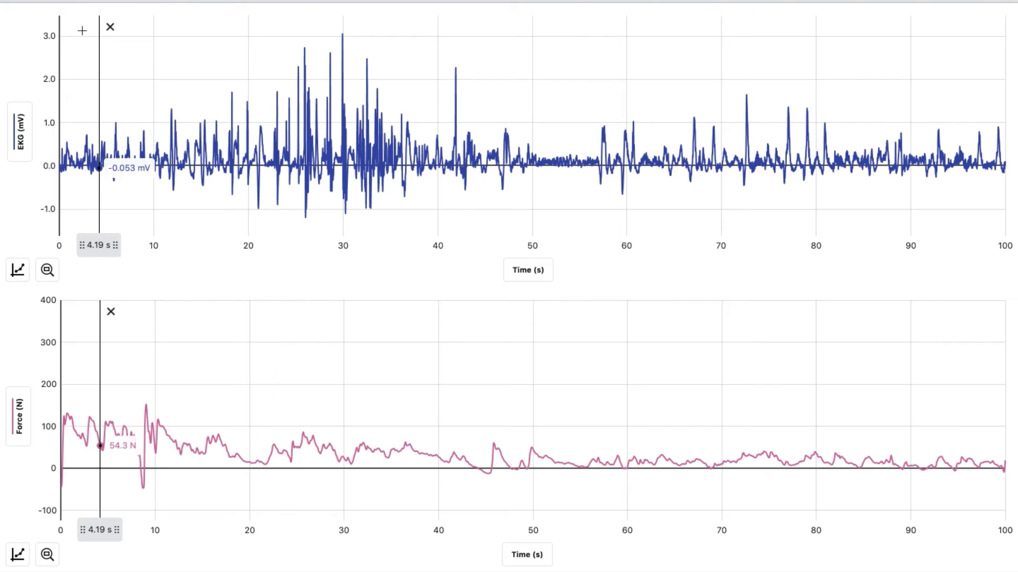
pyautogui.click(110, 27)
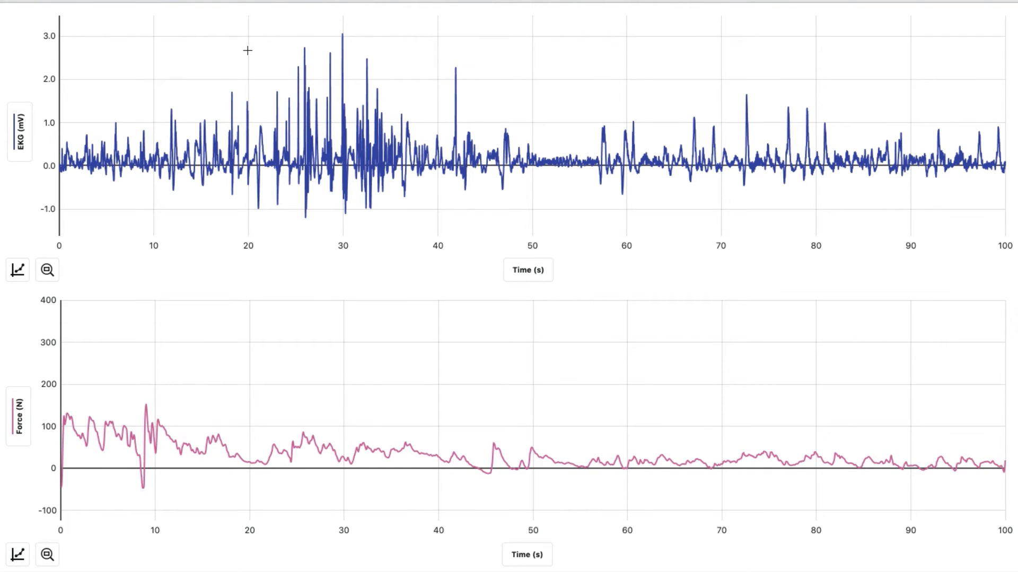
pyautogui.moveTo(248, 51); pyautogui.dragTo(56, 53)
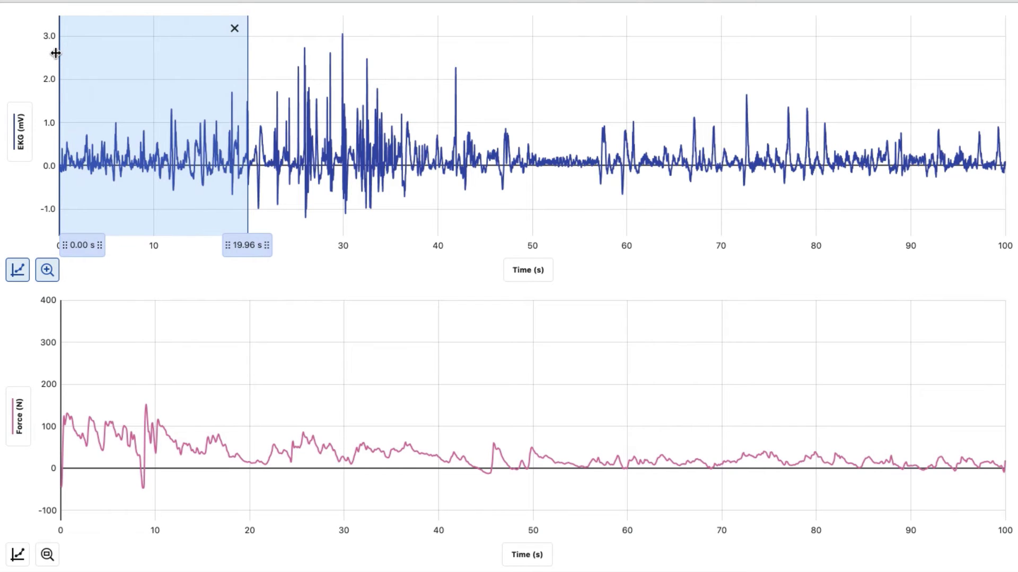
pyautogui.click(18, 270)
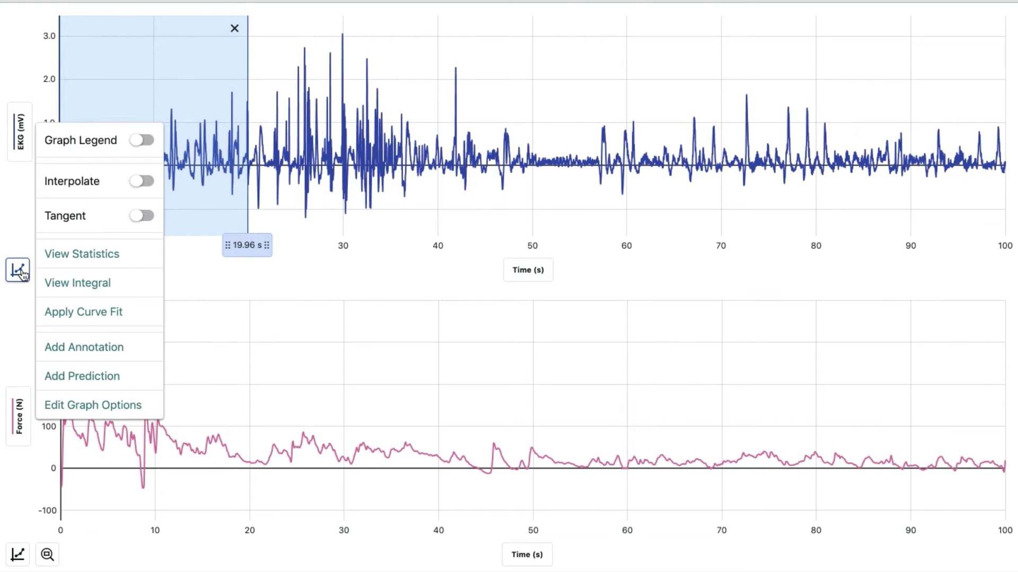
pyautogui.click(78, 254)
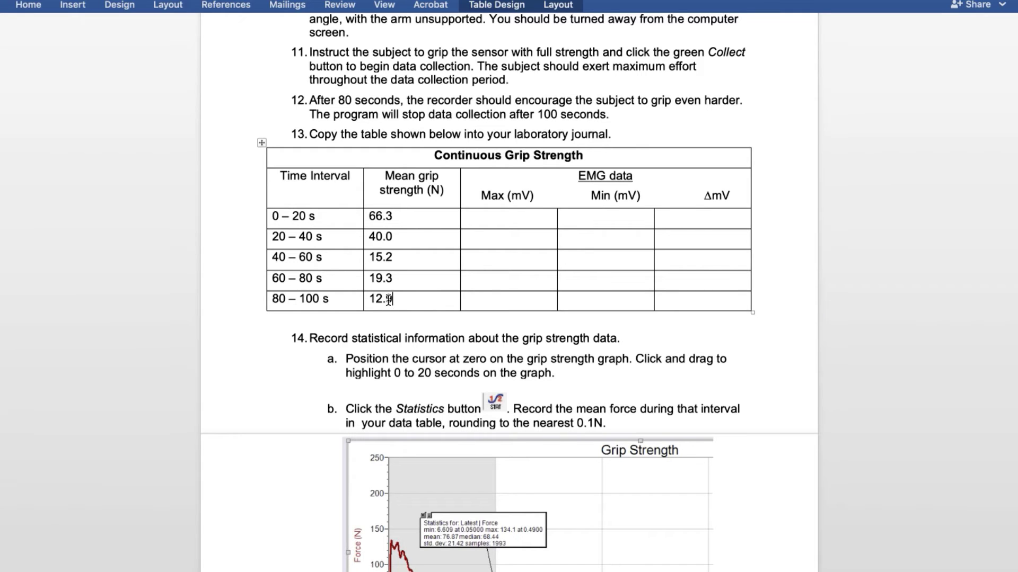
# Step: Fill the 0–20 s row with EMG max 1.70 mV and min −0.66 mV
pyautogui.click(490, 216)
pyautogui.write('70')
pyautogui.click(569, 216)
pyautogui.write('-0.66')
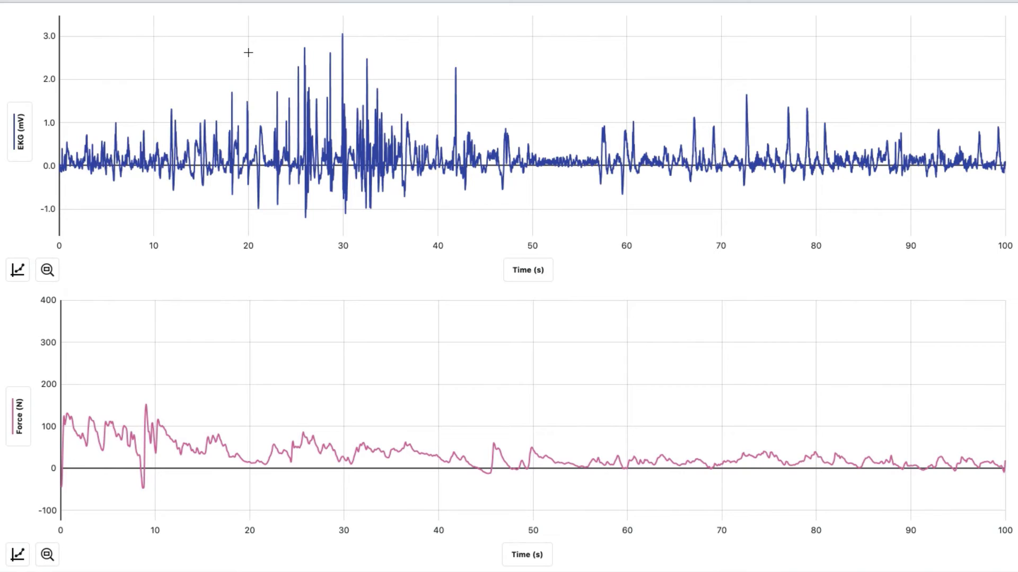
# Step: Show EKG statistics for 20.03–40.06 s, revealing max 3.053 mV and min −1.196 mV
pyautogui.moveTo(249, 52); pyautogui.dragTo(438, 56)
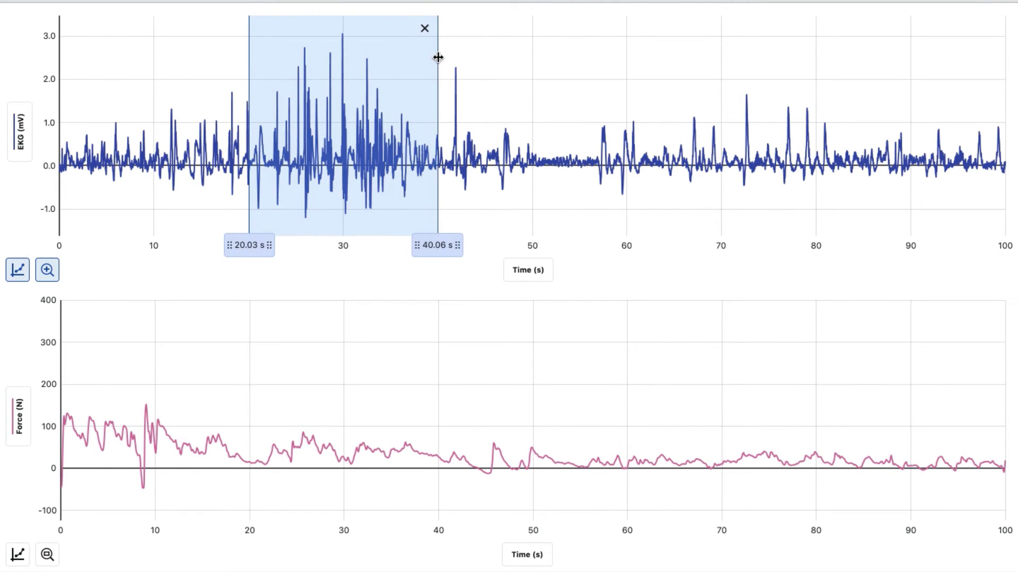
pyautogui.click(20, 271)
pyautogui.click(71, 265)
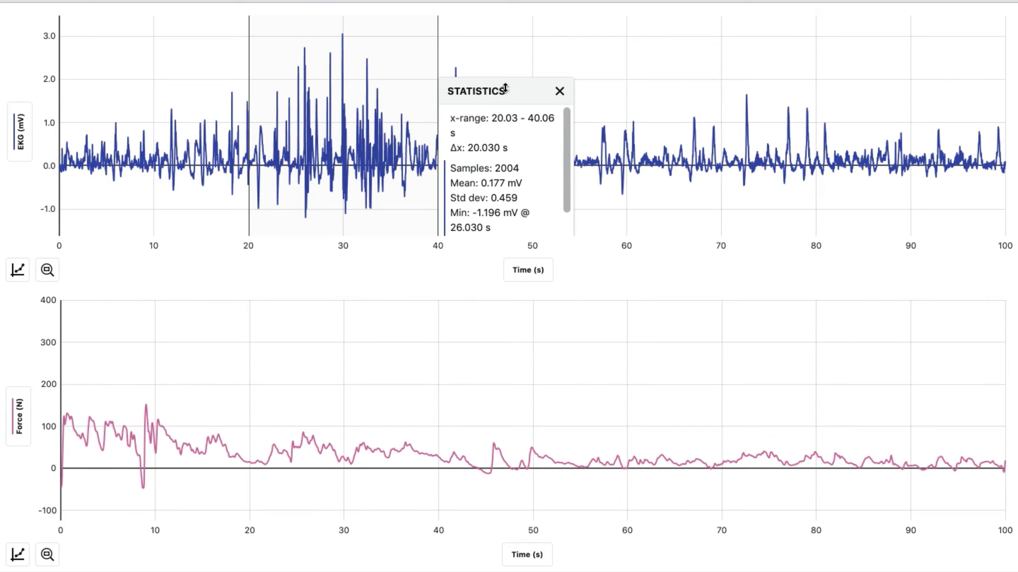
pyautogui.moveTo(506, 91); pyautogui.dragTo(506, 62)
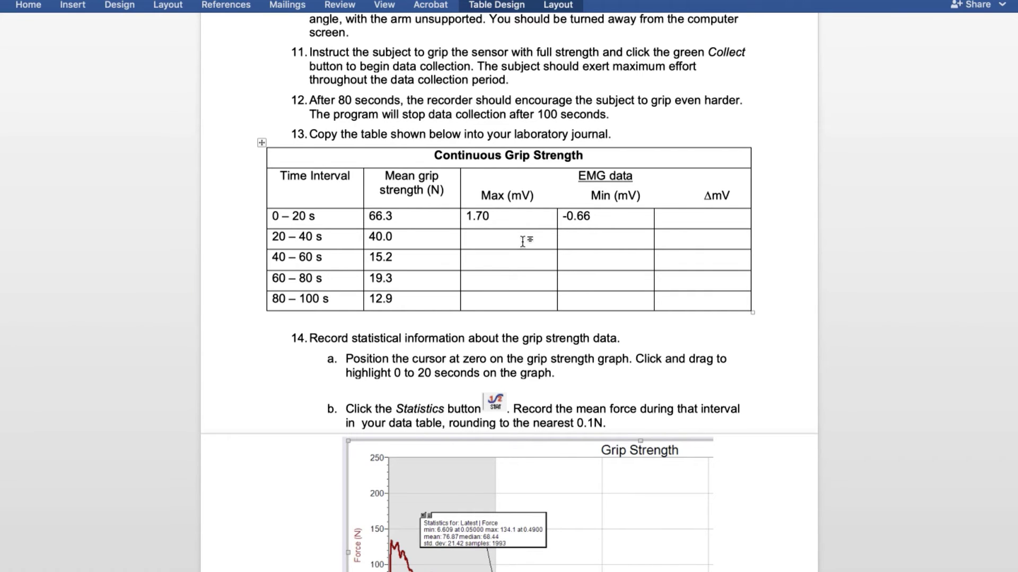
# Step: Fill the 20–40 s row with EMG max 3.05 mV and min −1.20 mV
pyautogui.write('3.05')
pyautogui.click(574, 243)
pyautogui.write('-1.20')
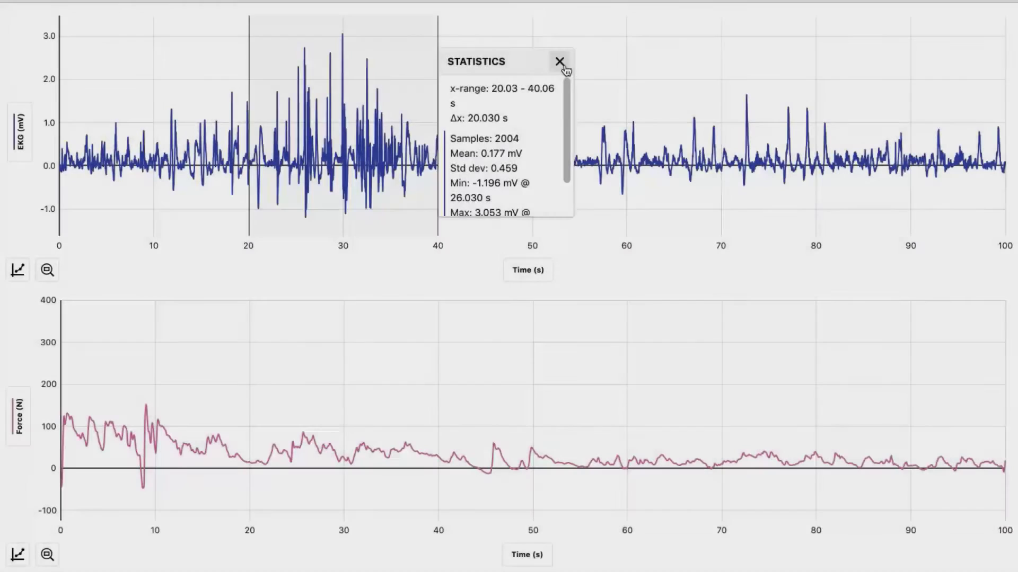
pyautogui.click(561, 64)
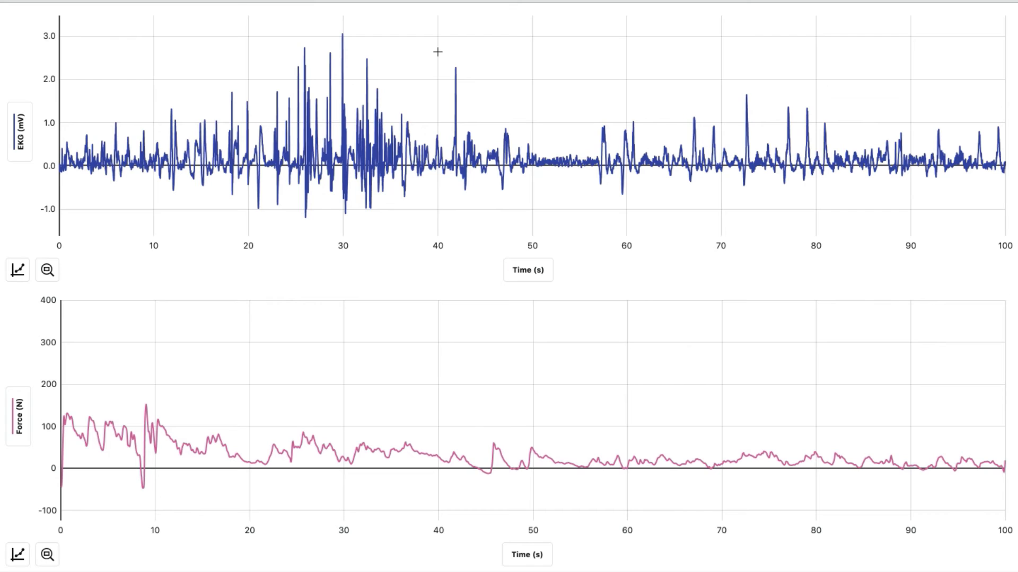
# Step: Show EKG statistics for 40.06–60.01 s, revealing max 2.272 mV and min −0.656 mV
pyautogui.moveTo(438, 51); pyautogui.dragTo(627, 57)
pyautogui.click(11, 272)
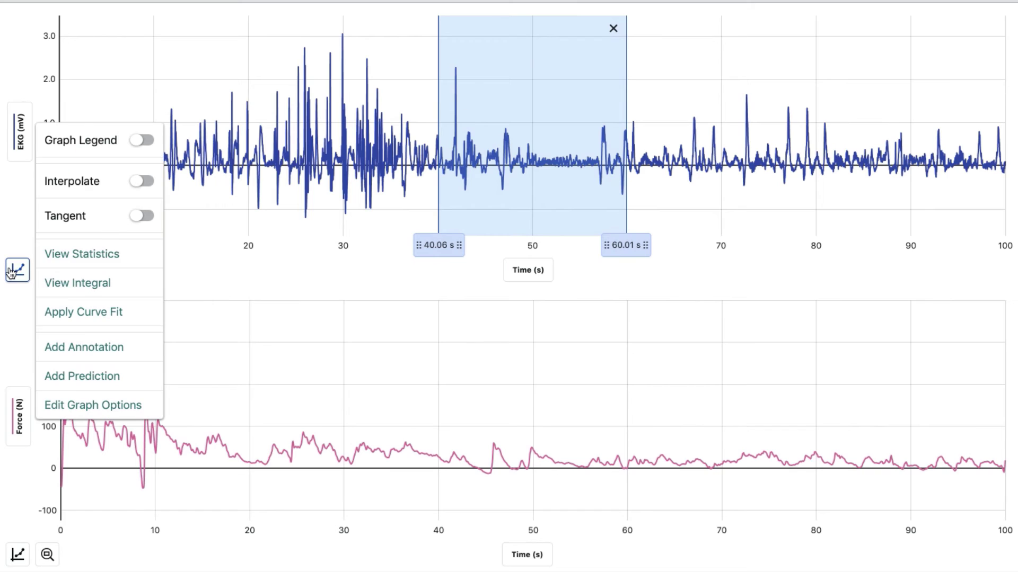
pyautogui.click(99, 254)
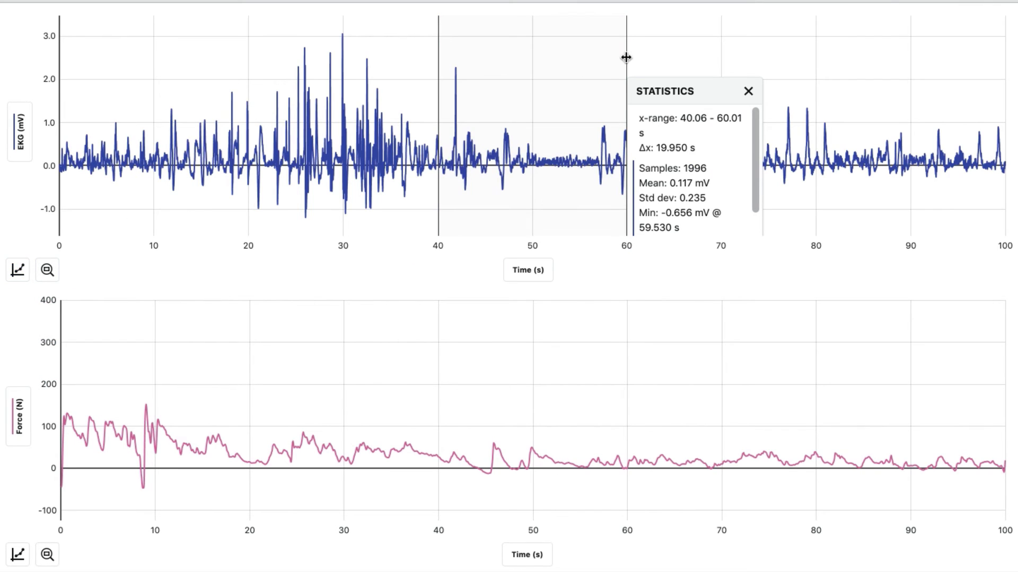
pyautogui.moveTo(669, 88); pyautogui.dragTo(666, 57)
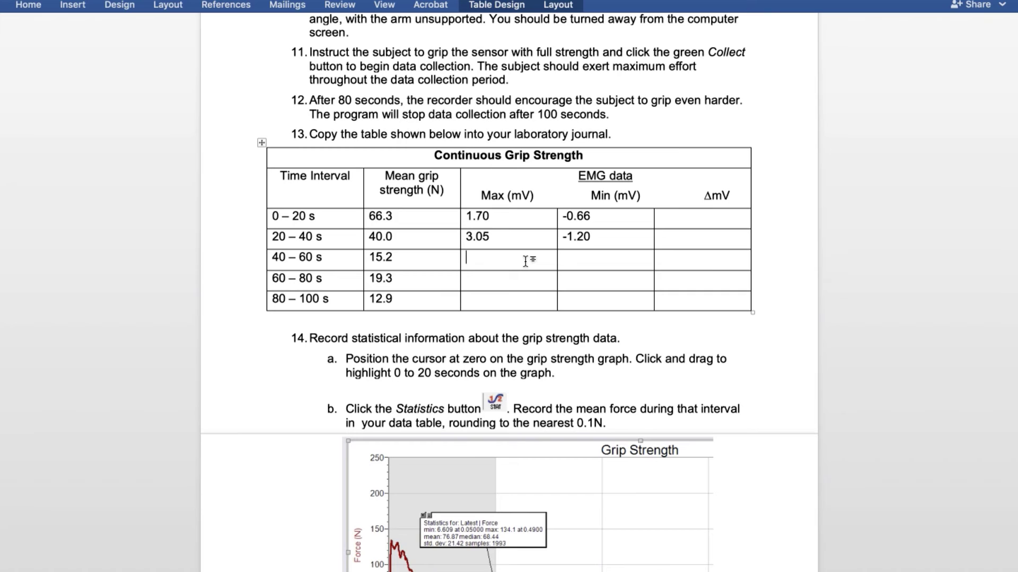
# Step: Fill the 40–60 s row with EMG max 2.27 mV and min −0.66 mV
pyautogui.write('2.27')
pyautogui.click(568, 259)
pyautogui.write('-0.66')
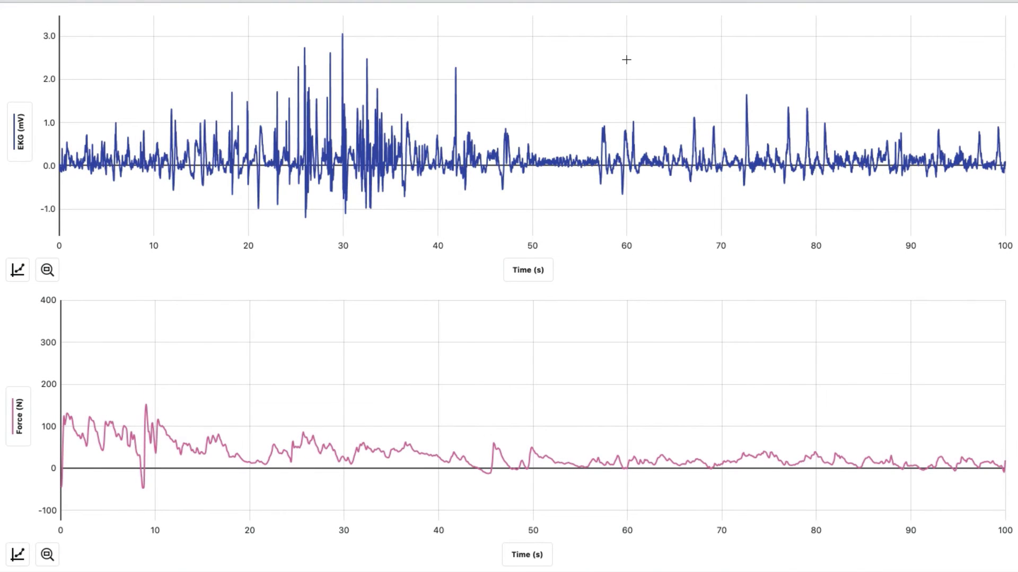
# Step: Show EKG statistics for 60.01–80.04 s, revealing max 1.645 mV and min −0.454 mV
pyautogui.moveTo(626, 60); pyautogui.dragTo(816, 65)
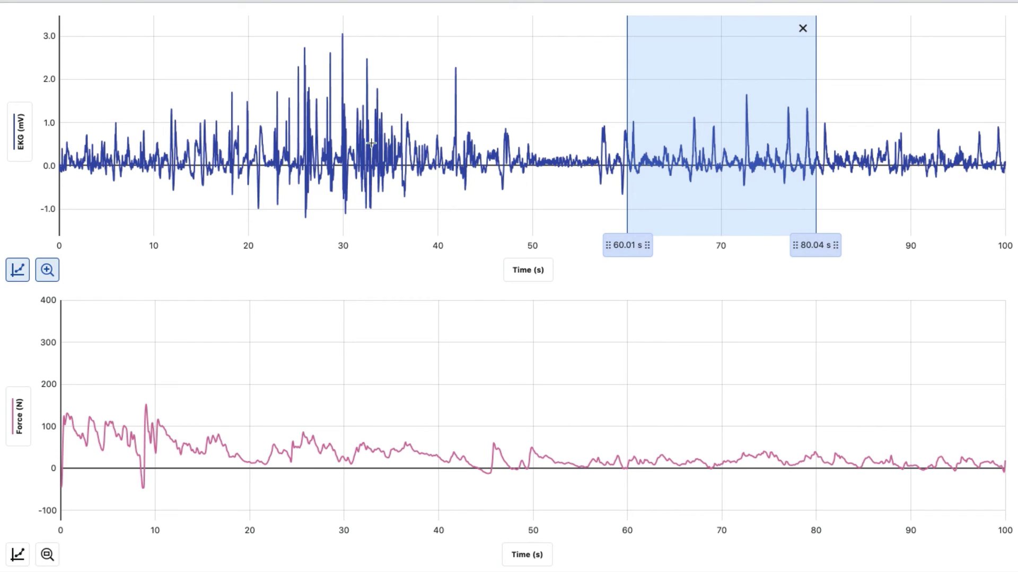
pyautogui.click(20, 272)
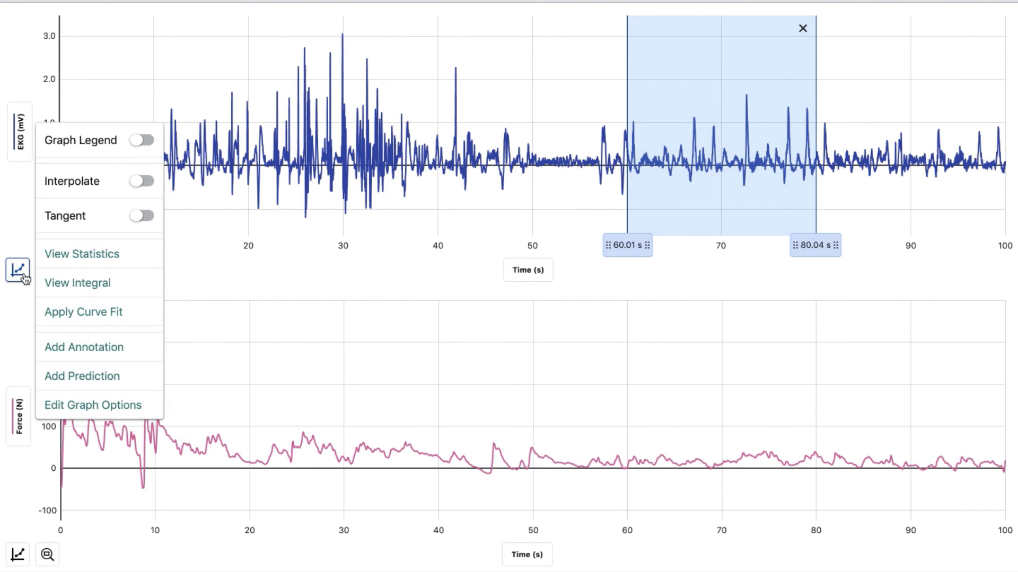
pyautogui.click(61, 256)
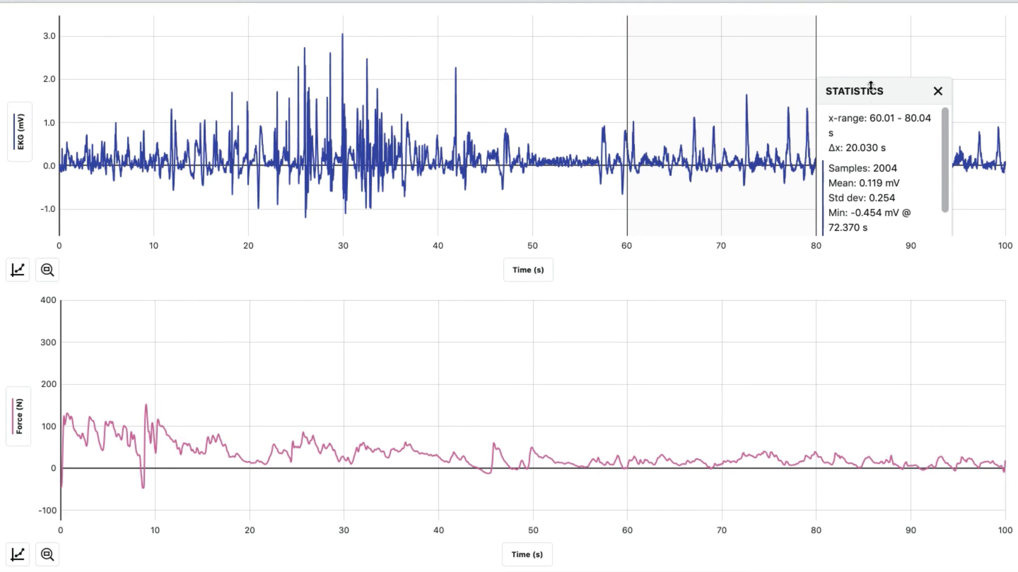
pyautogui.moveTo(869, 86); pyautogui.dragTo(870, 68)
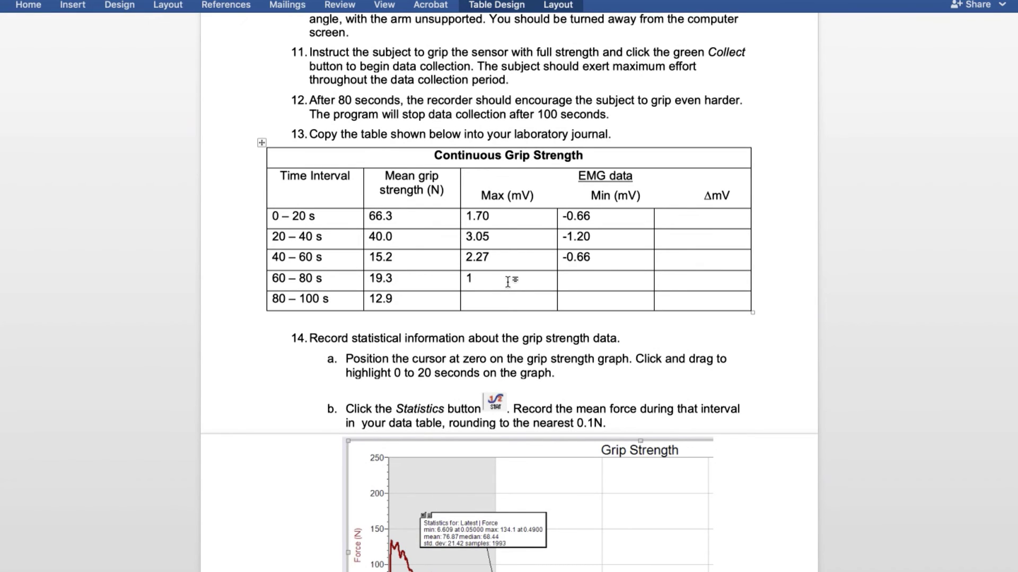
# Step: Enter 1.65 mV as the 60–80 s EMG maximum, ready for the minimum
pyautogui.write('65')
pyautogui.click(565, 282)
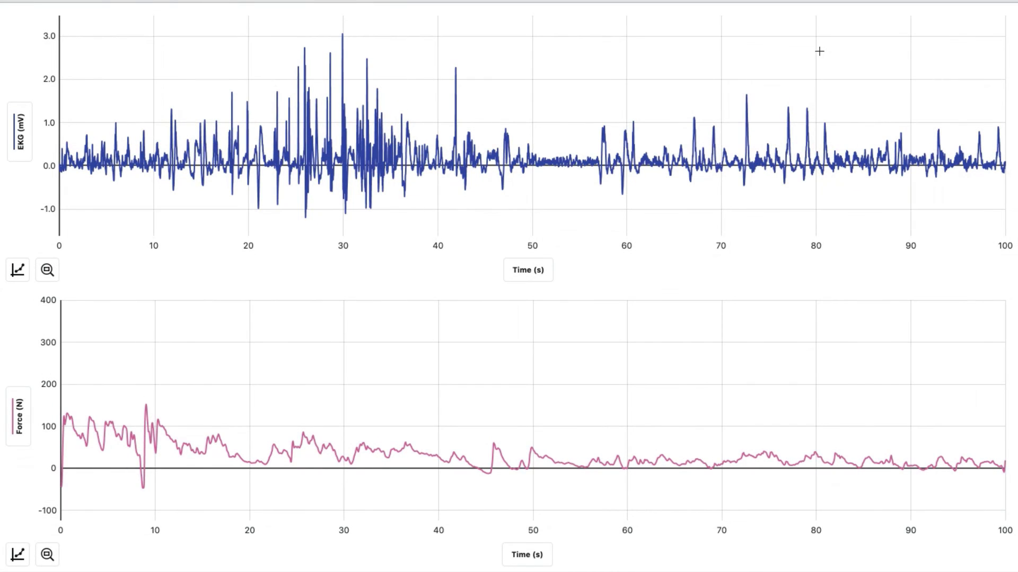
# Step: Show EKG statistics for 80.04–100.00 s, revealing max 0.989 mV and min −0.259 mV
pyautogui.moveTo(816, 53); pyautogui.dragTo(1007, 51)
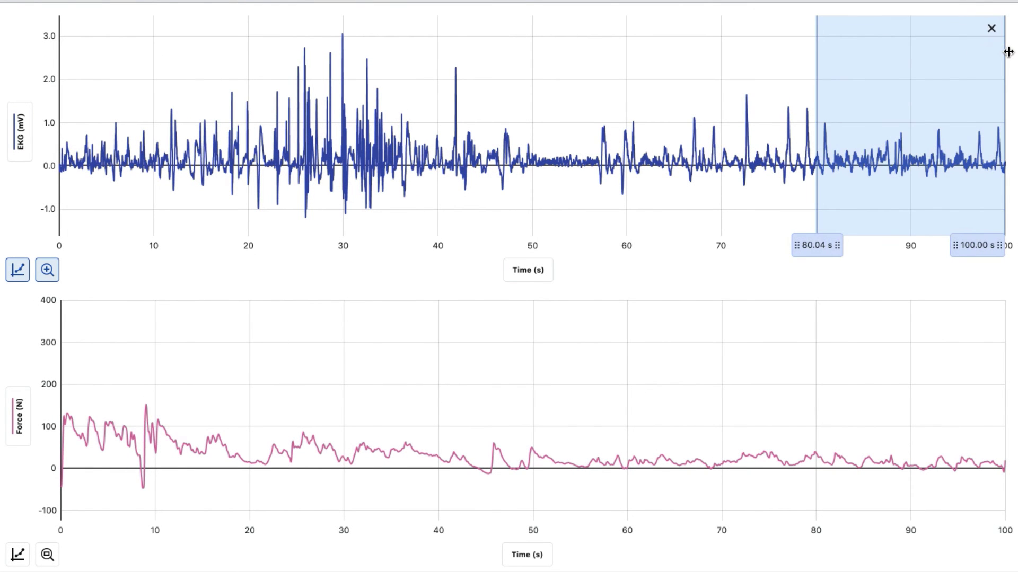
pyautogui.click(18, 271)
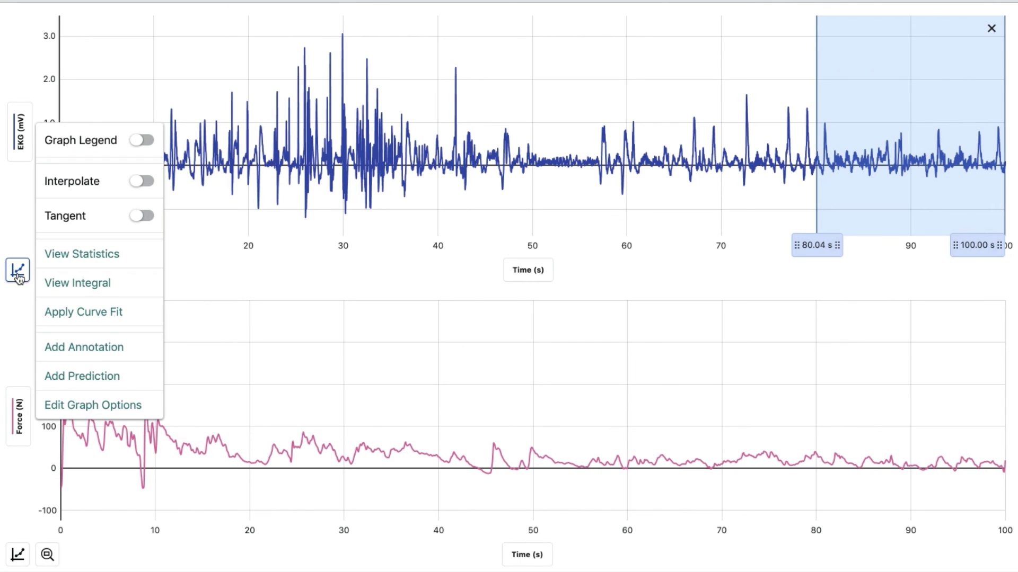
pyautogui.click(60, 262)
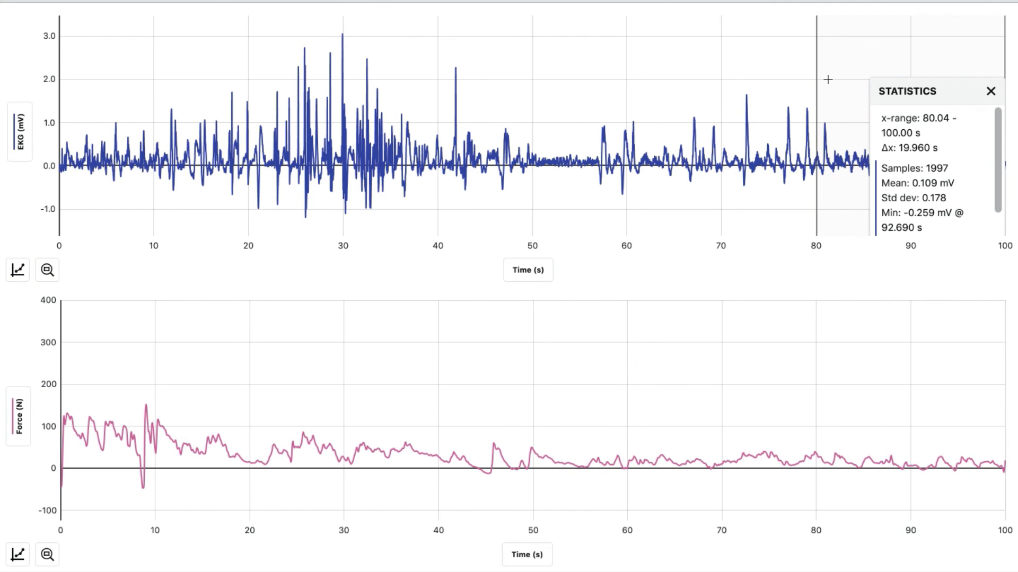
pyautogui.moveTo(888, 90); pyautogui.dragTo(885, 53)
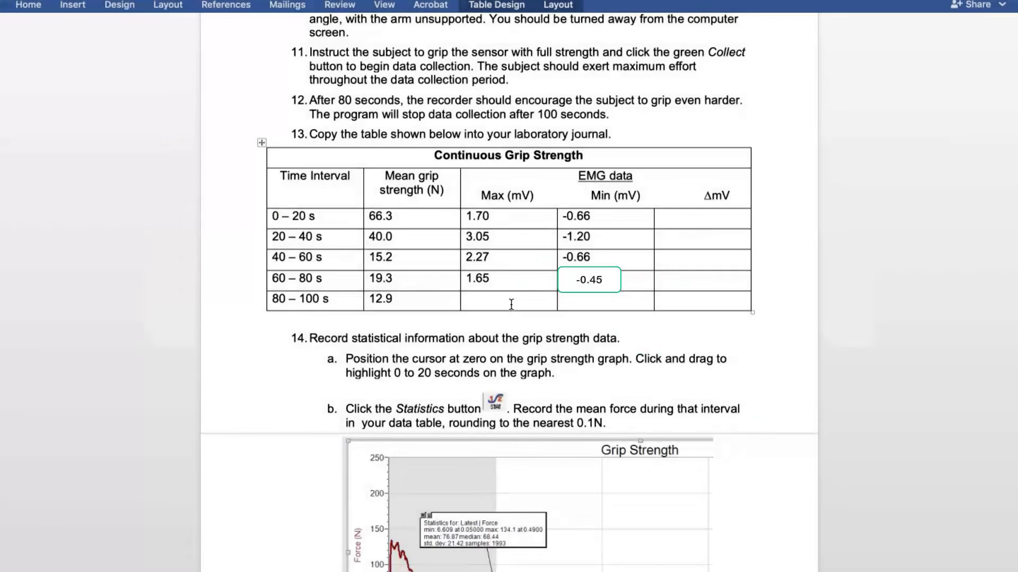
# Step: Enter 0.99 as Max (mV) and -0.26 as Min (mV) in the Word table's 80–100 s row
pyautogui.click(511, 304)
pyautogui.write('0.99')
pyautogui.click(569, 303)
pyautogui.write('-0.26')
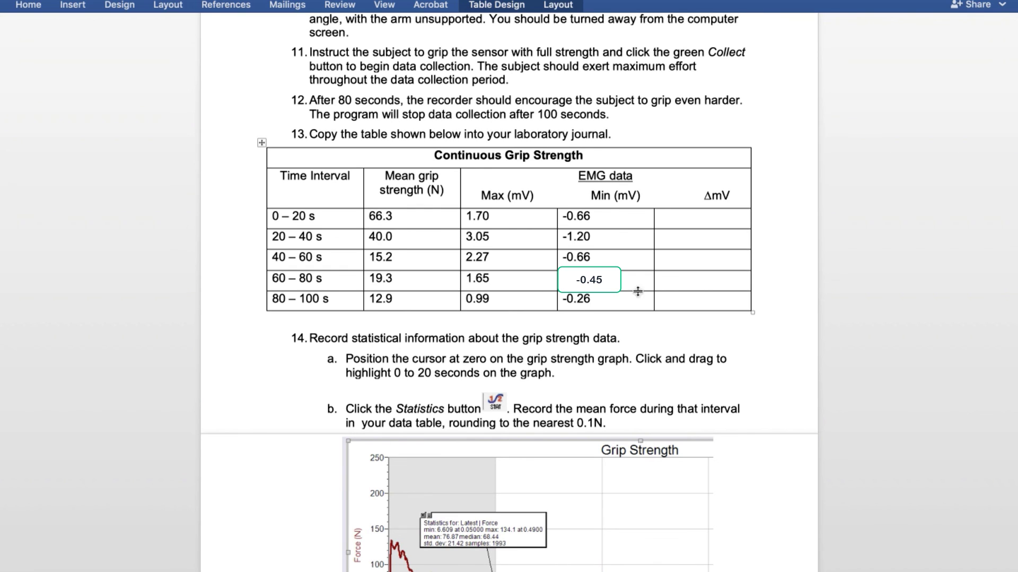